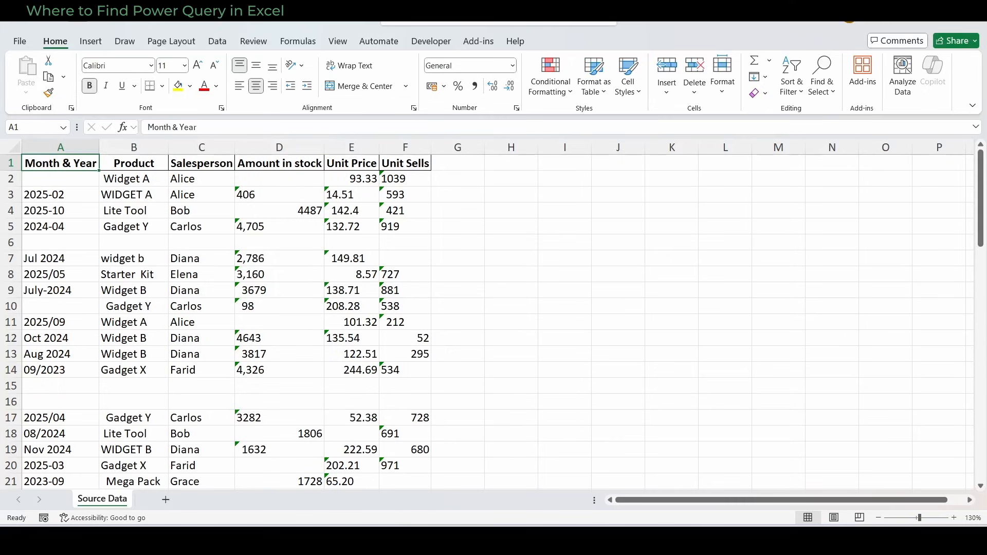
Load the range A1:F68 into Power Query as a table with headers
{"action": "left_click", "coordinate": [217, 41]}
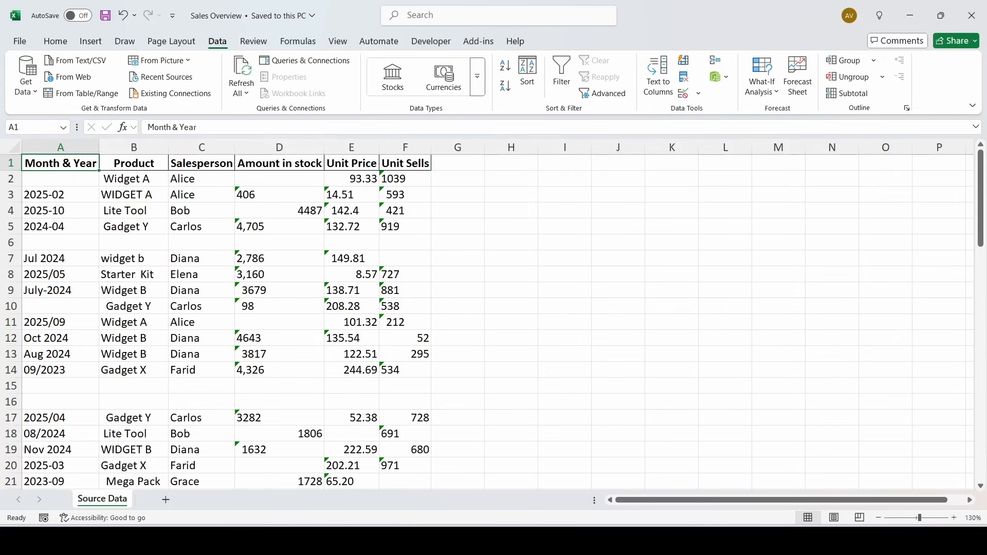
{"action": "left_click_drag", "start_coordinate": [981, 205], "coordinate": [980, 439]}
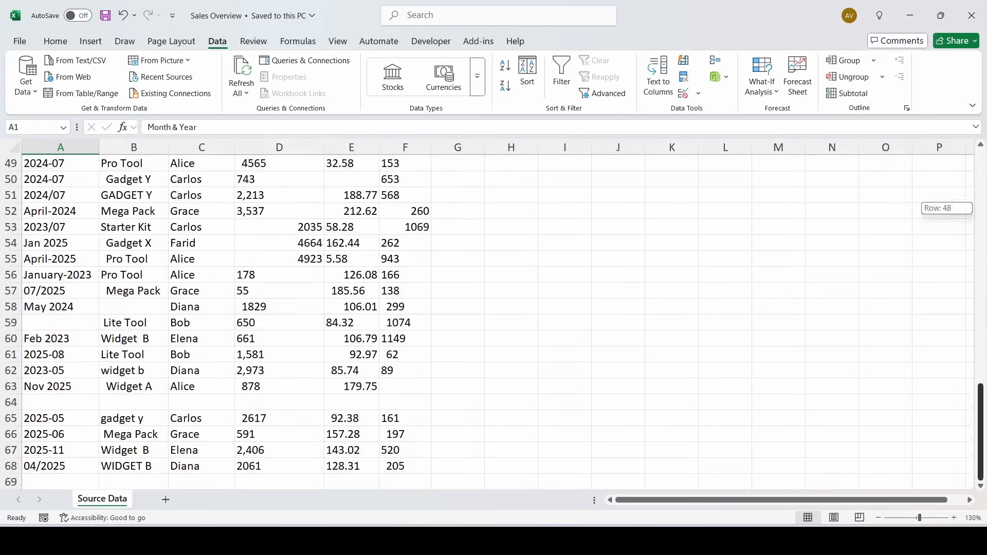
{"action": "left_click", "coordinate": [405, 466], "text": "shift"}
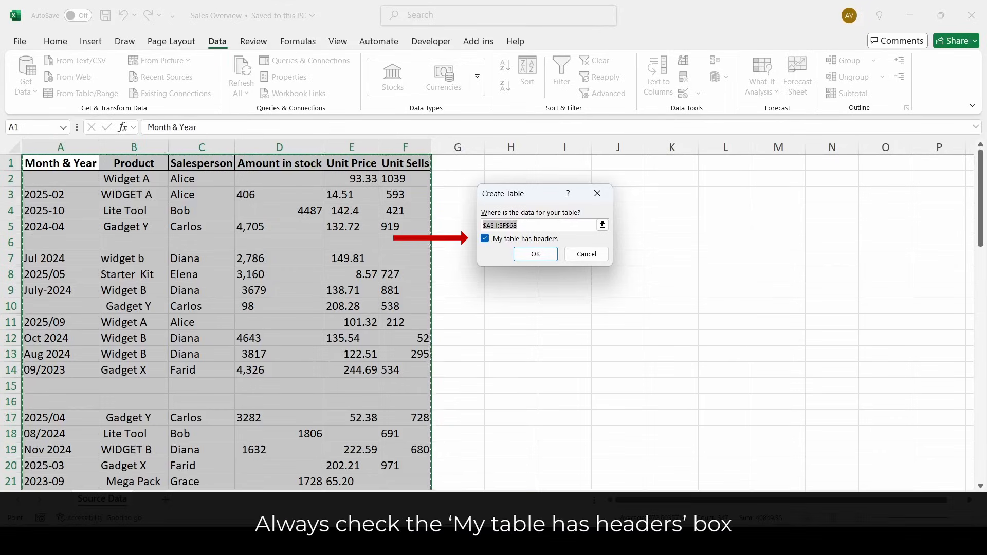
{"action": "left_click", "coordinate": [485, 238]}
{"action": "left_click", "coordinate": [485, 238]}
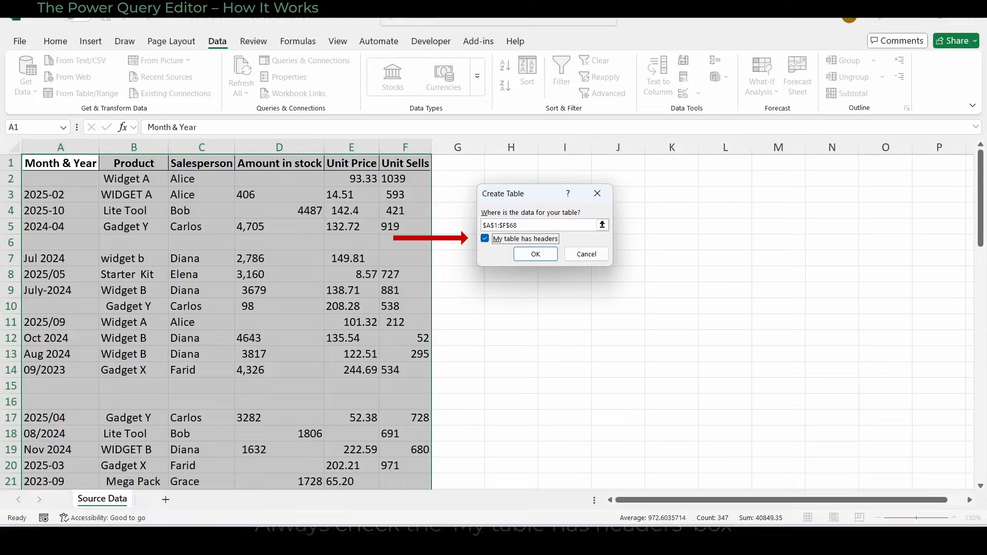
{"action": "key", "text": "Return"}
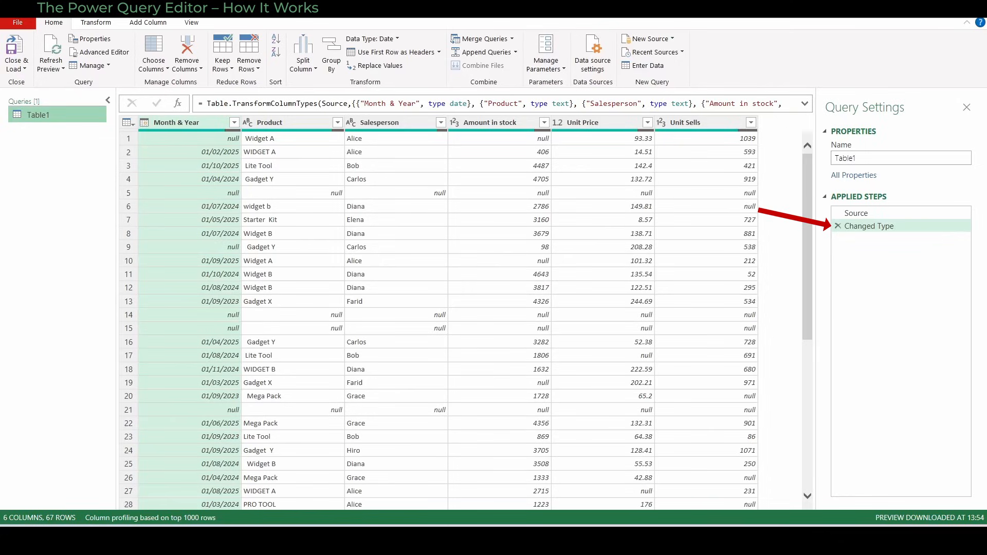
Delete the Changed Type step from the query and remove all blank rows
{"action": "left_click", "coordinate": [838, 226]}
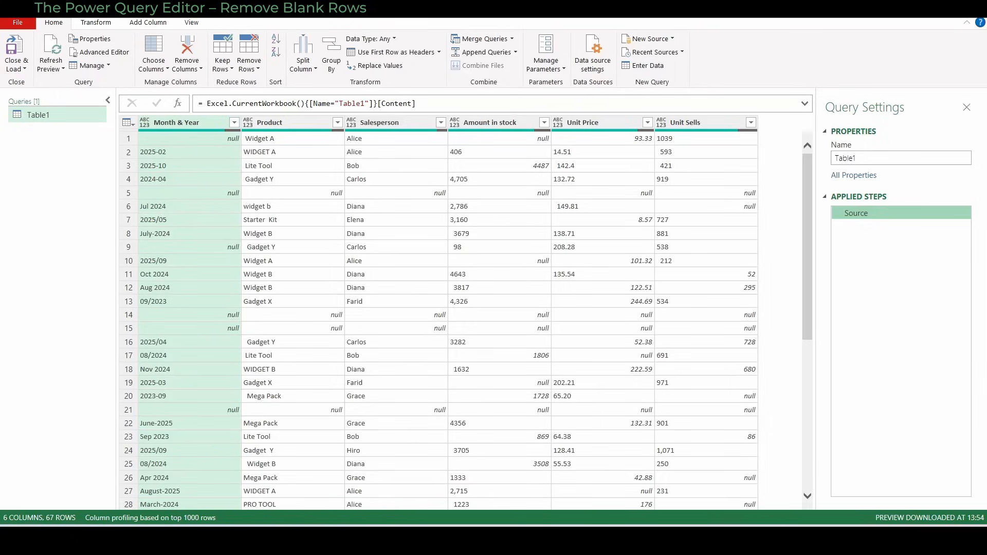
{"action": "left_click", "coordinate": [129, 193]}
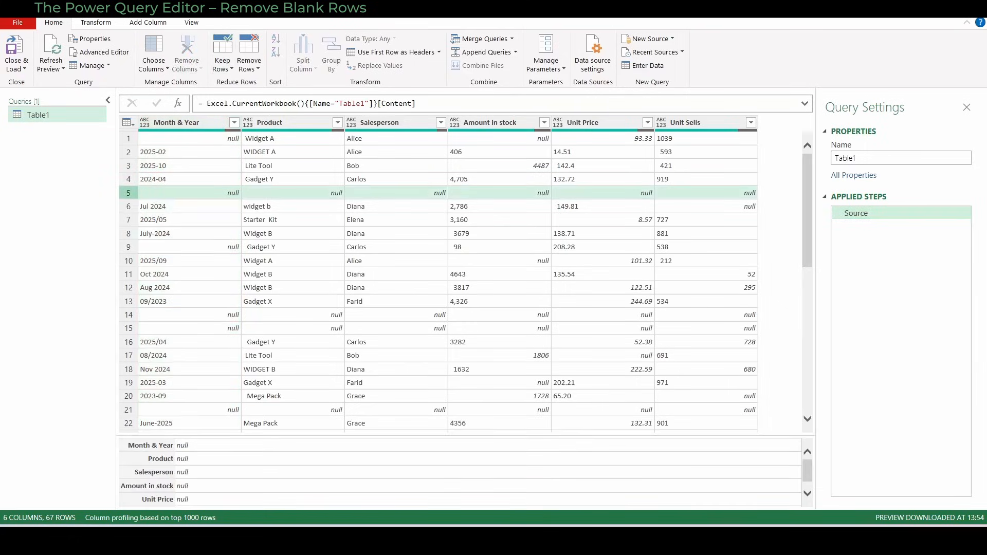
{"action": "left_click", "coordinate": [129, 315]}
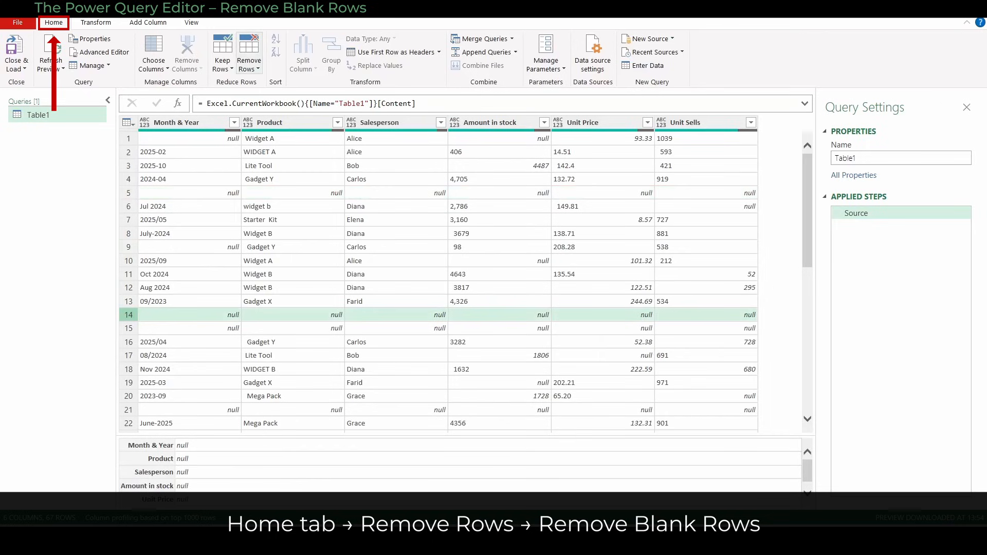
{"action": "left_click", "coordinate": [249, 61]}
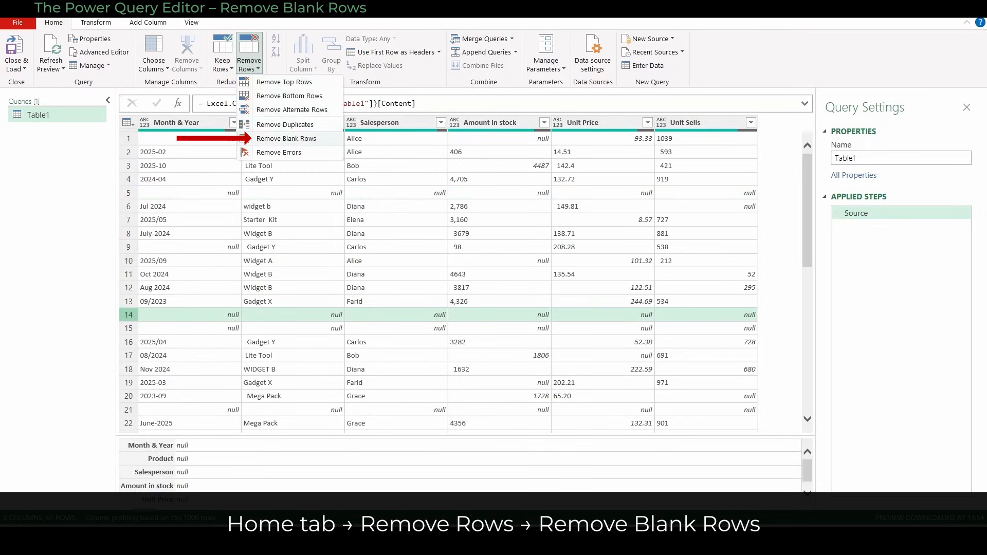
{"action": "left_click", "coordinate": [287, 139]}
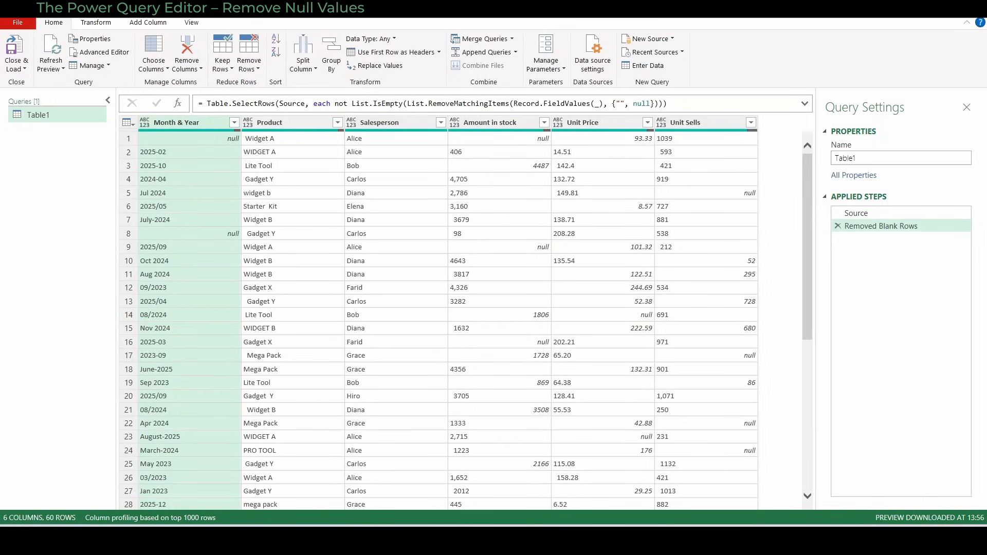
Replace null with 0 in the Amount in stock, Unit Price and Unit Sells columns
{"action": "left_click", "coordinate": [519, 139]}
{"action": "left_click", "coordinate": [725, 193]}
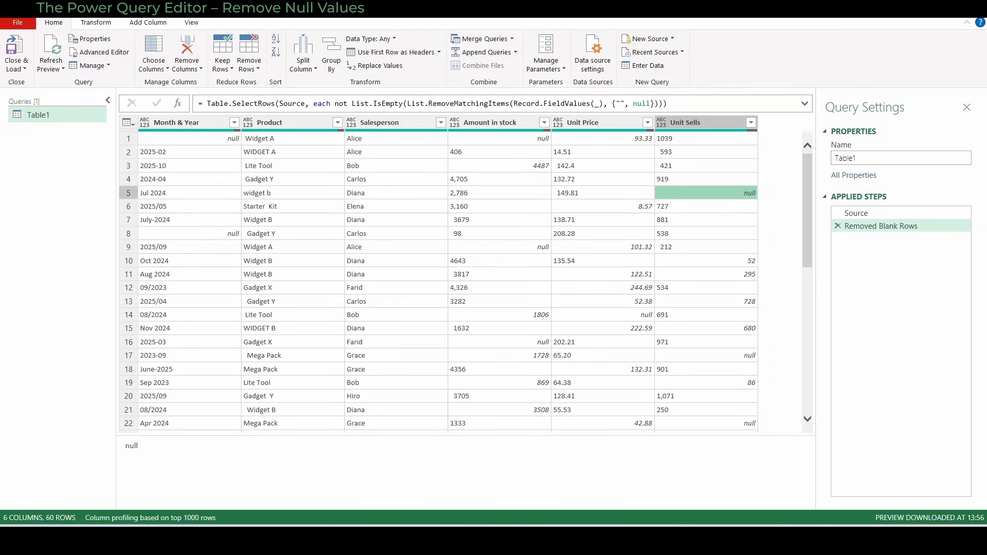
{"action": "left_click", "coordinate": [490, 123]}
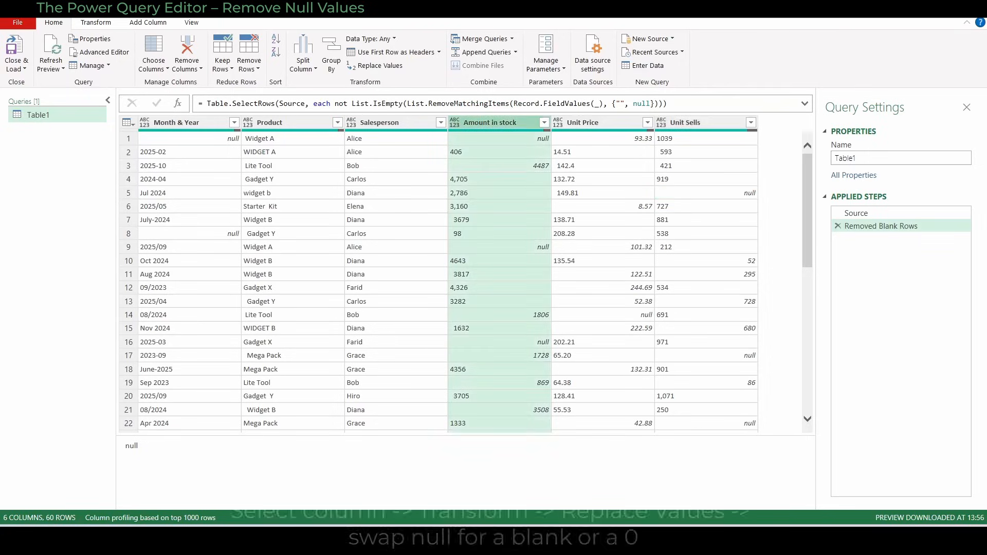
{"action": "left_click", "coordinate": [583, 123], "text": "ctrl"}
{"action": "left_click", "coordinate": [686, 122], "text": "ctrl"}
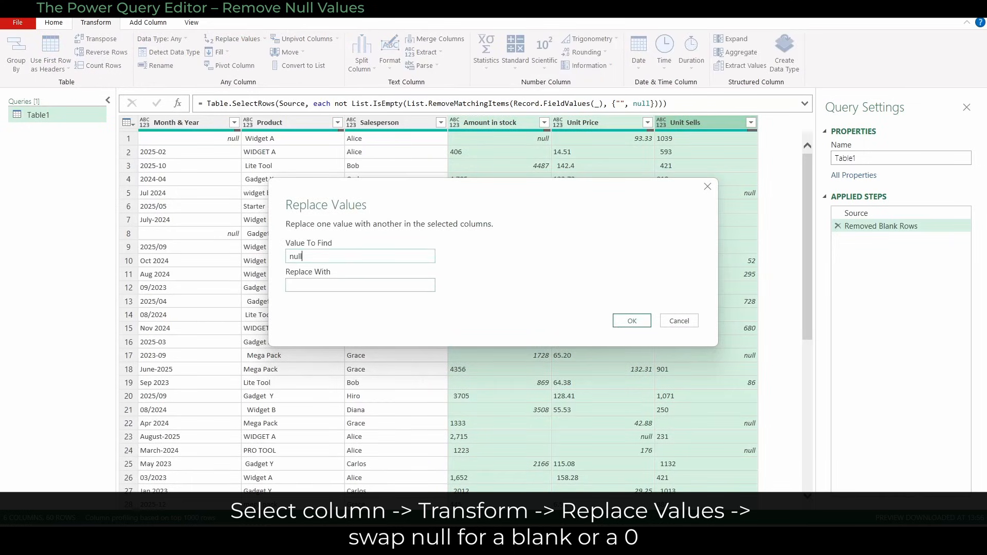
{"action": "key", "text": "Tab"}
{"action": "type", "text": "0"}
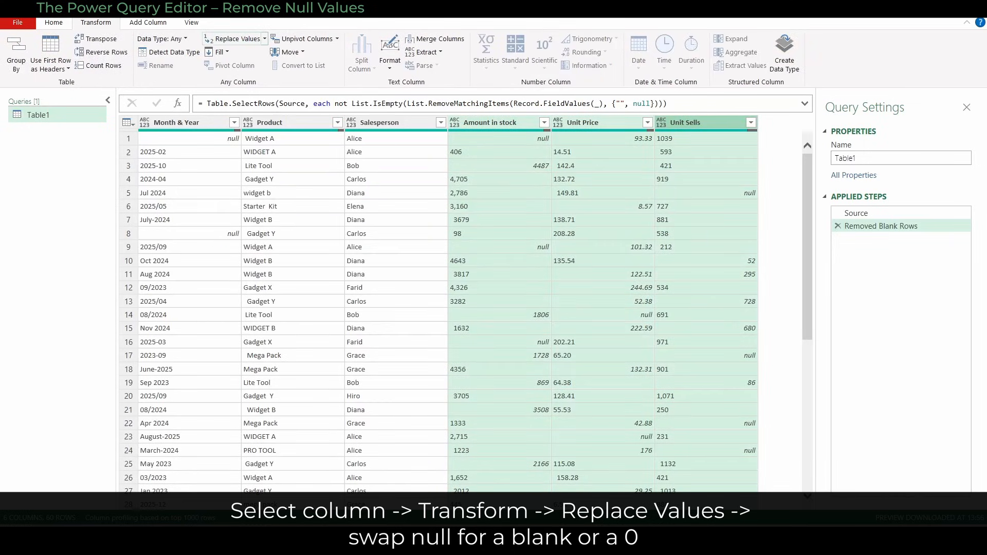
Apply a filter to the Amount in stock column with every value, including 0, kept selected
{"action": "left_click", "coordinate": [543, 123]}
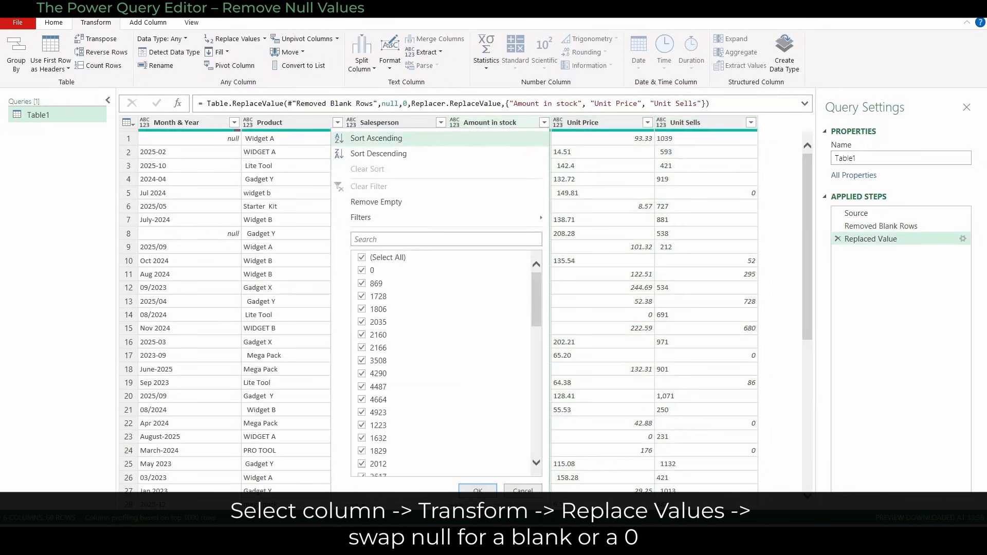
{"action": "left_click", "coordinate": [362, 270]}
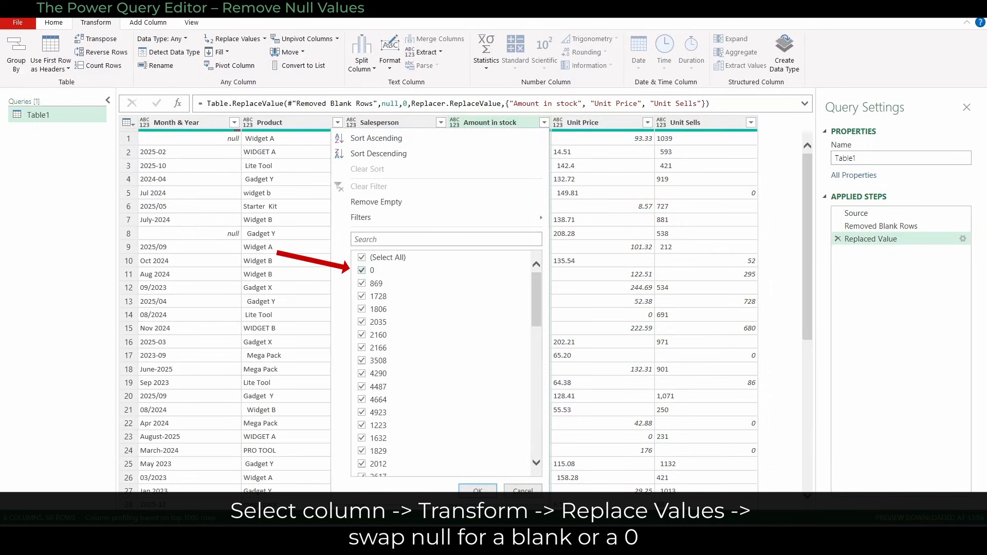
{"action": "left_click", "coordinate": [362, 271]}
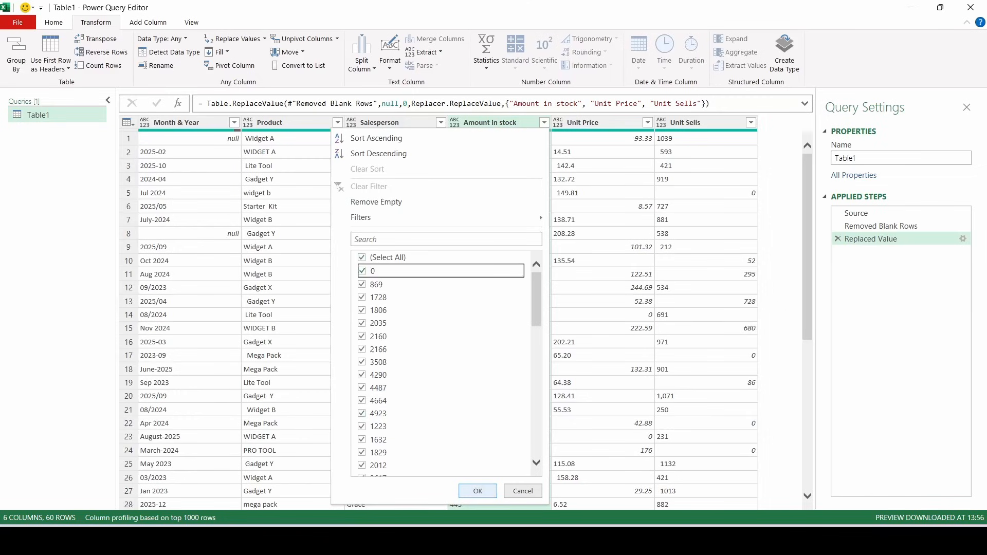
{"action": "left_click", "coordinate": [478, 491]}
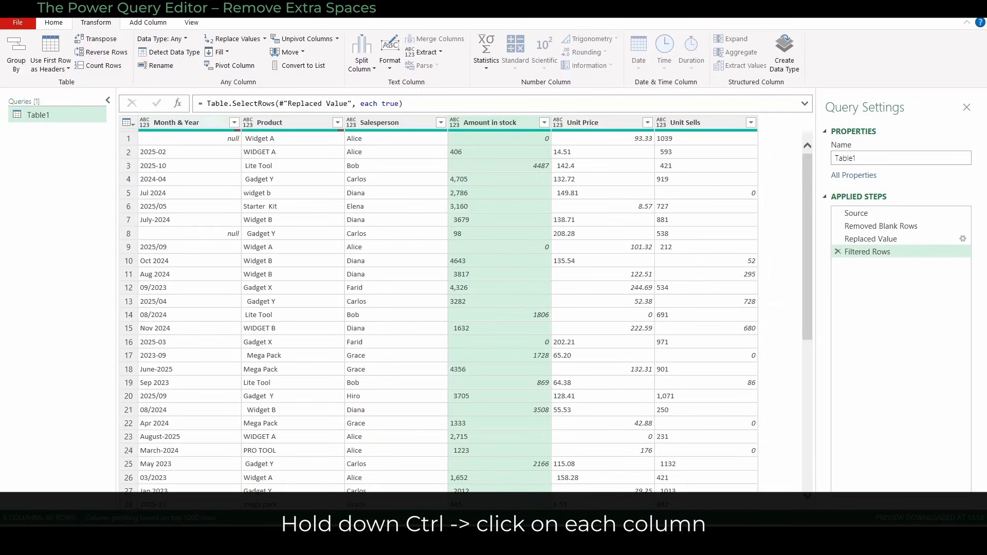
Trim the extra spaces from all six columns, Month & Year through Unit Sells
{"action": "left_click", "coordinate": [185, 122]}
{"action": "left_click", "coordinate": [280, 123], "text": "ctrl"}
{"action": "left_click", "coordinate": [386, 123], "text": "ctrl"}
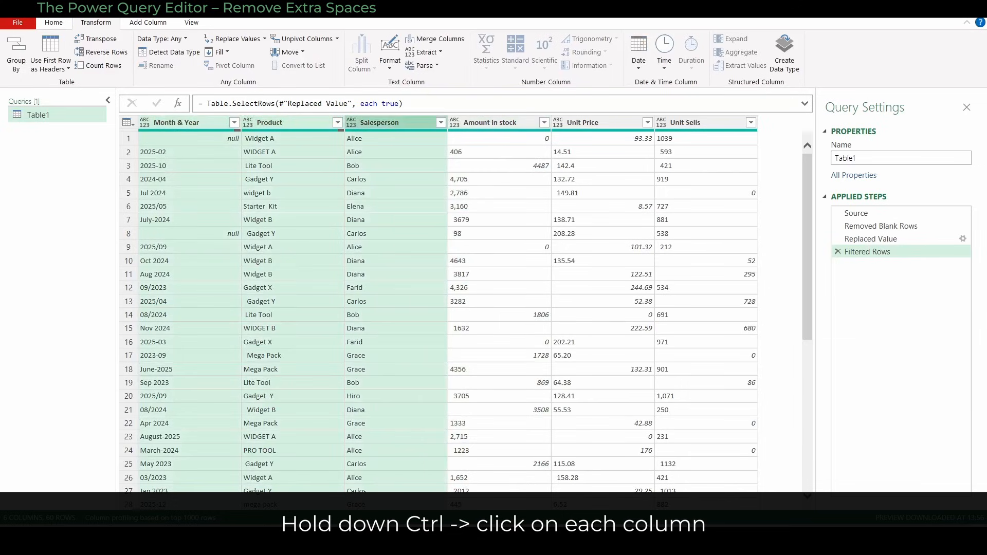
{"action": "left_click", "coordinate": [490, 122], "text": "ctrl"}
{"action": "left_click", "coordinate": [592, 123], "text": "ctrl"}
{"action": "left_click", "coordinate": [695, 123], "text": "ctrl"}
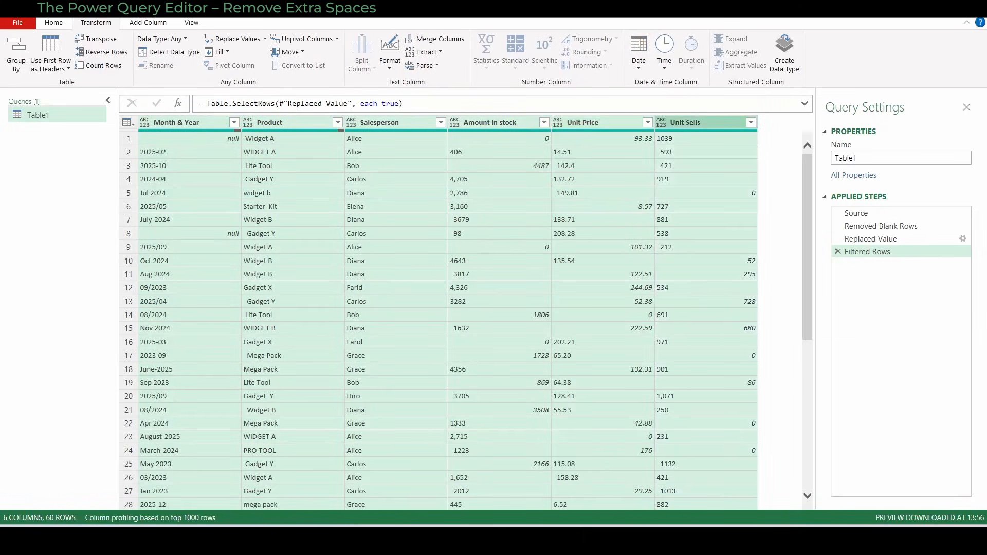
{"action": "left_click", "coordinate": [390, 52]}
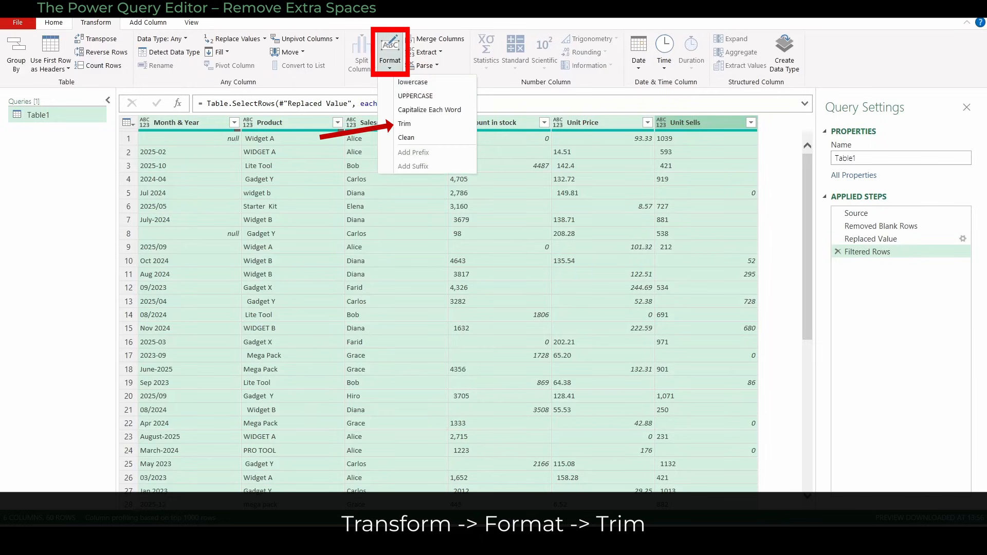
{"action": "left_click", "coordinate": [404, 123]}
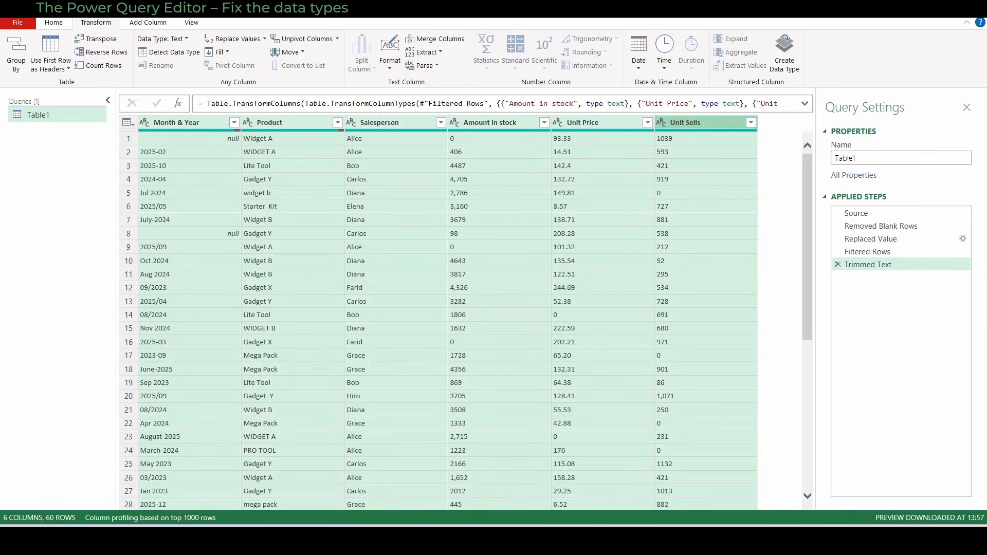
Set the data types: Month & Year to Date, Unit Price to Decimal Number, Amount in stock and Unit Sells to Whole Number
{"action": "left_click", "coordinate": [205, 123]}
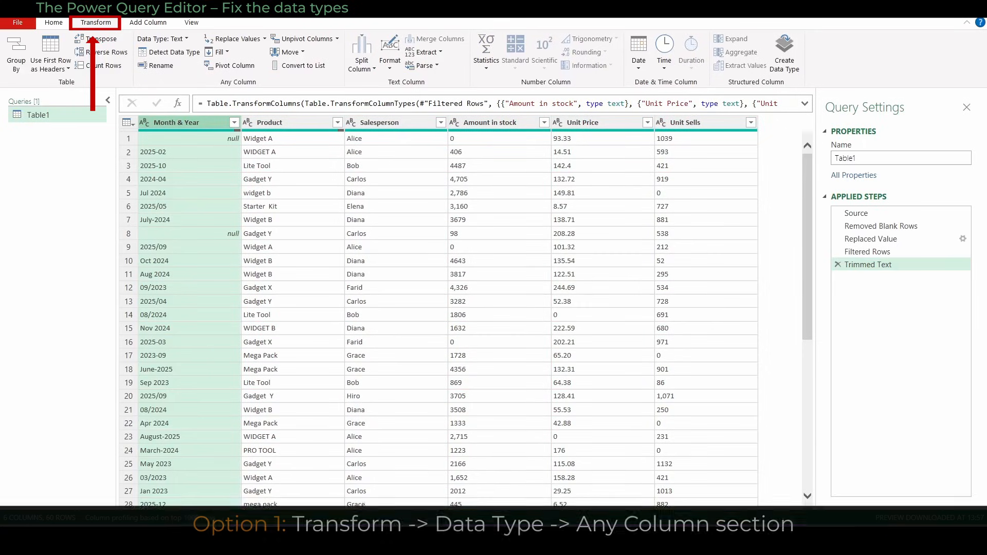
{"action": "left_click", "coordinate": [163, 39]}
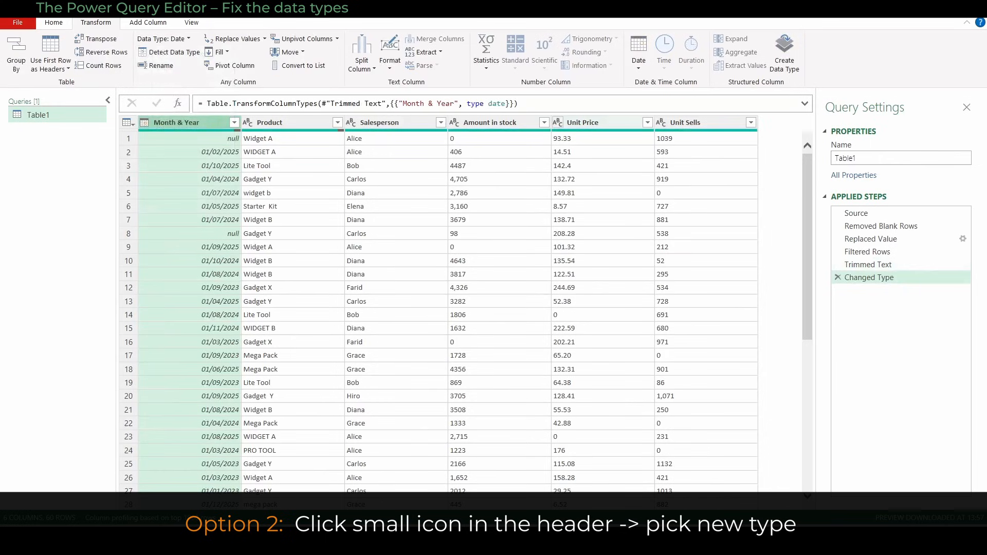
{"action": "left_click", "coordinate": [557, 122]}
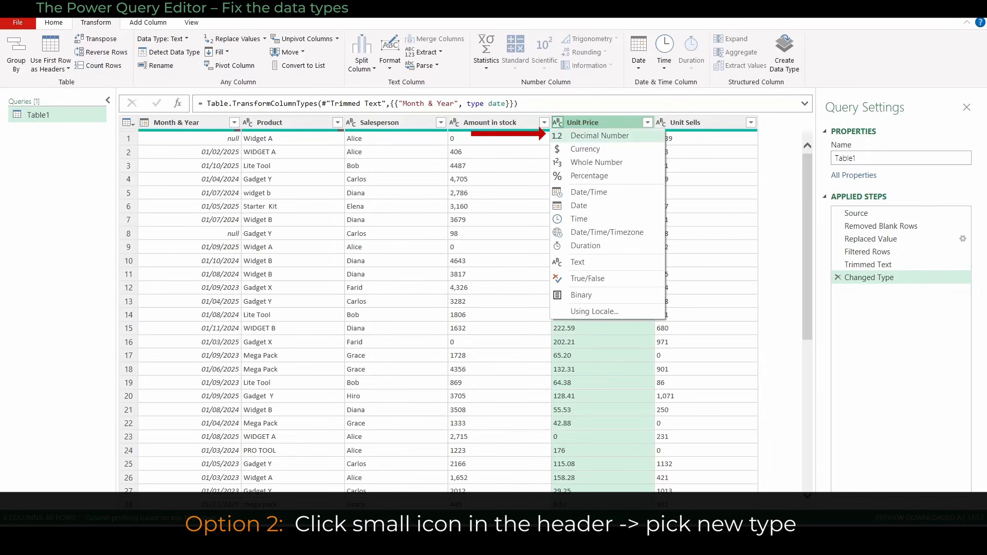
{"action": "left_click", "coordinate": [599, 135]}
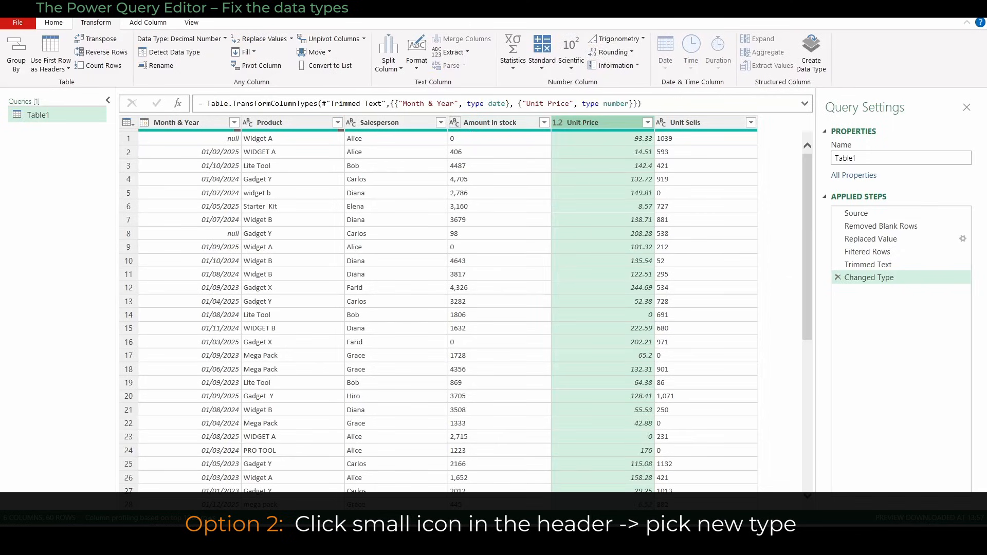
{"action": "left_click", "coordinate": [454, 123]}
{"action": "left_click", "coordinate": [494, 162]}
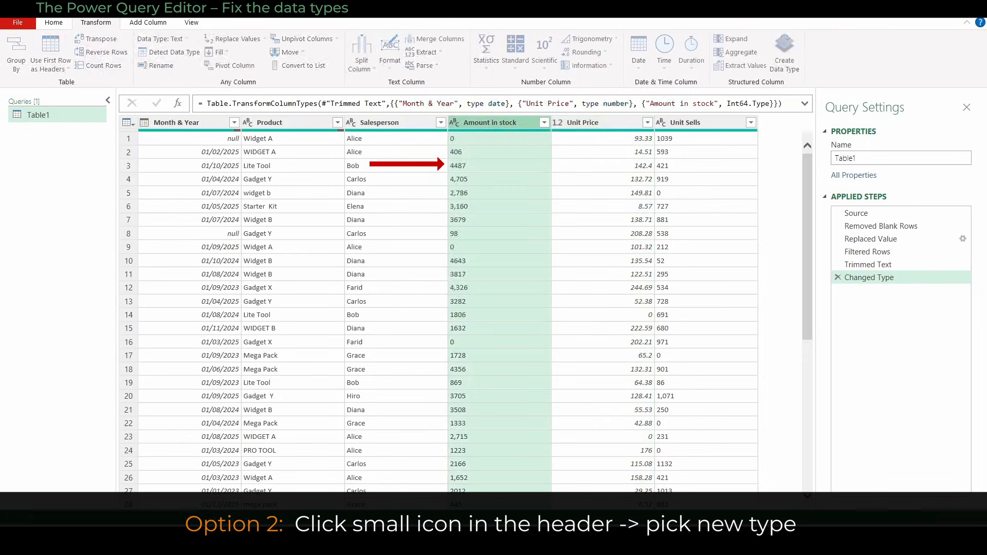
{"action": "left_click", "coordinate": [661, 122]}
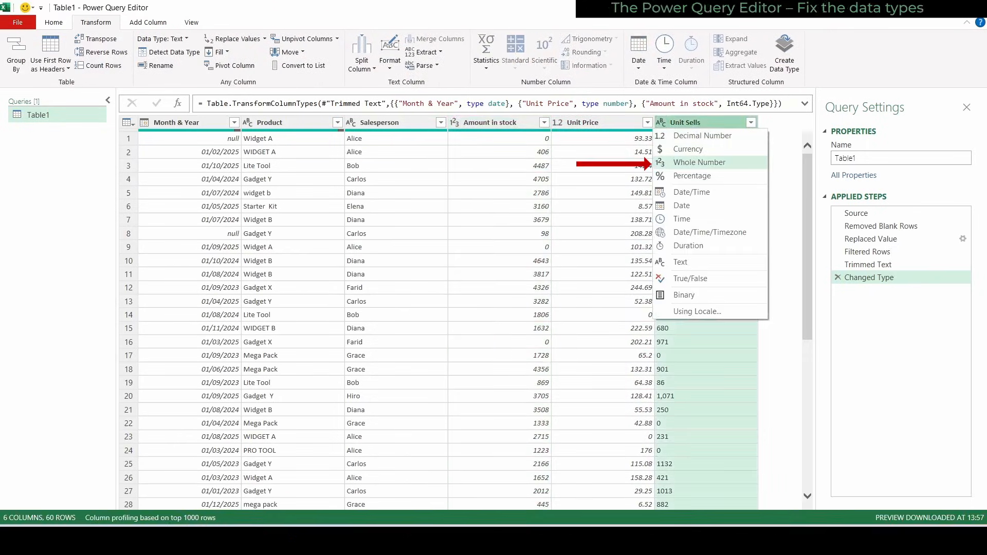
{"action": "left_click", "coordinate": [695, 161]}
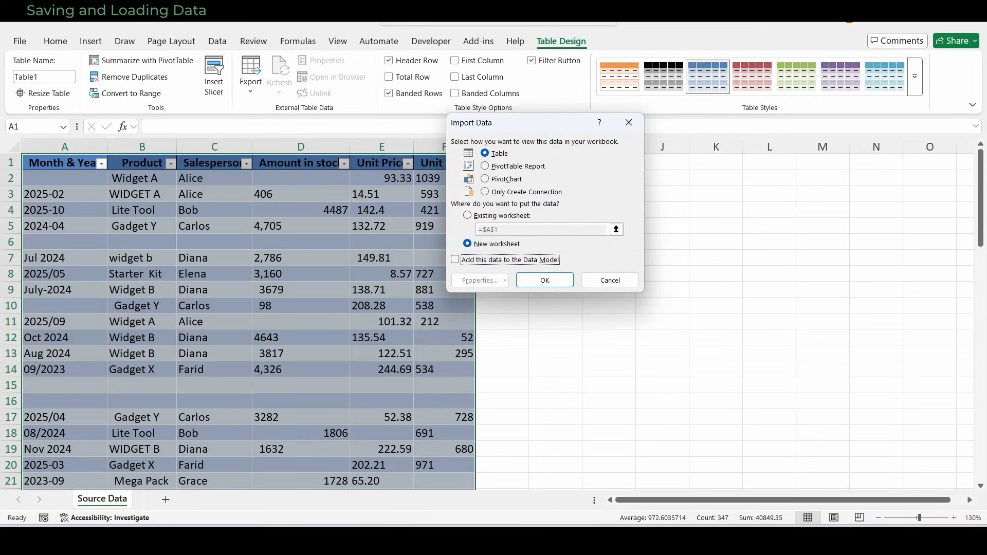
Load the cleaned query as a table on a new worksheet
{"action": "left_click", "coordinate": [545, 280]}
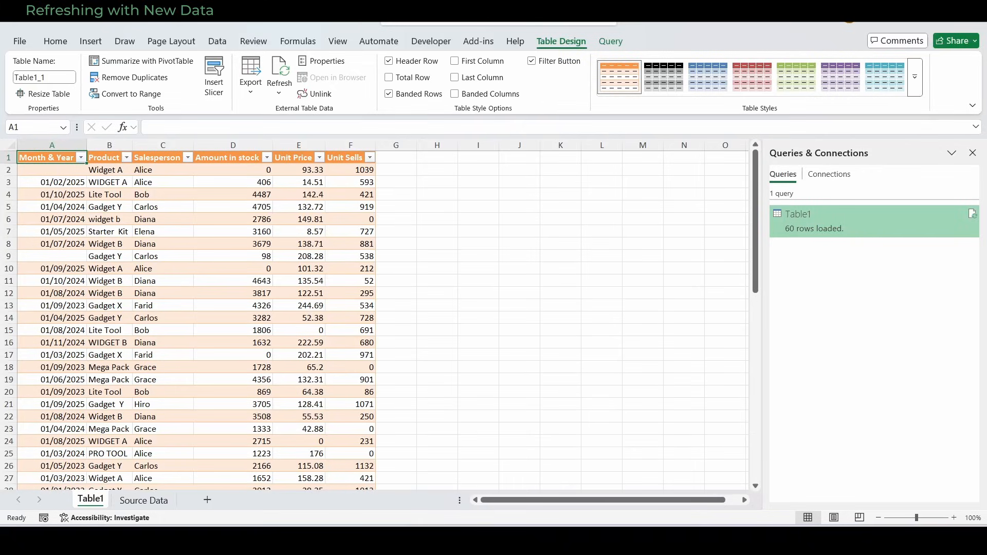
Copy the Source Data rows A2:F68 and paste them directly below the table, starting at A69
{"action": "key", "text": "ctrl+Page_Down"}
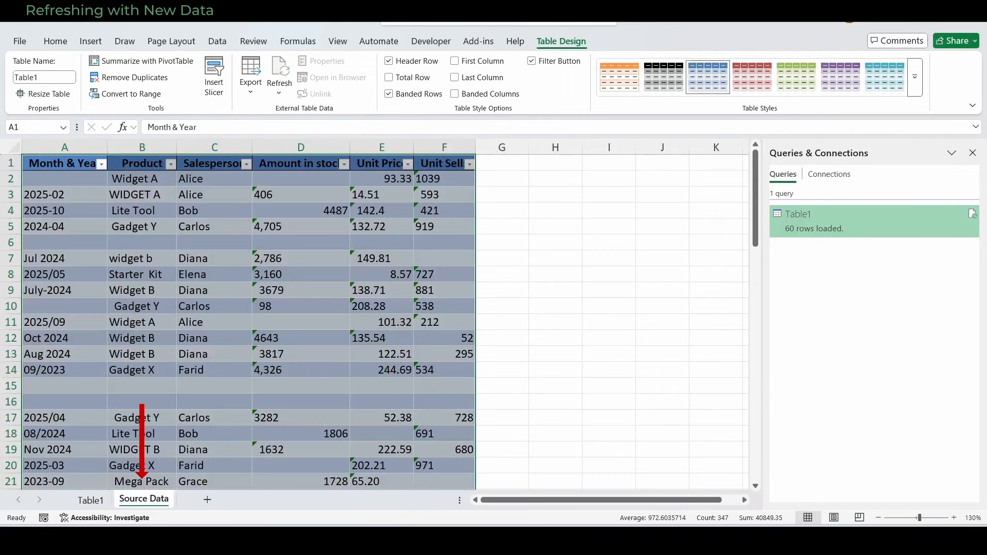
{"action": "left_click", "coordinate": [64, 179]}
{"action": "left_click_drag", "start_coordinate": [755, 230], "coordinate": [755, 465]}
{"action": "left_click", "coordinate": [444, 467], "text": "shift"}
{"action": "key", "text": "ctrl+c"}
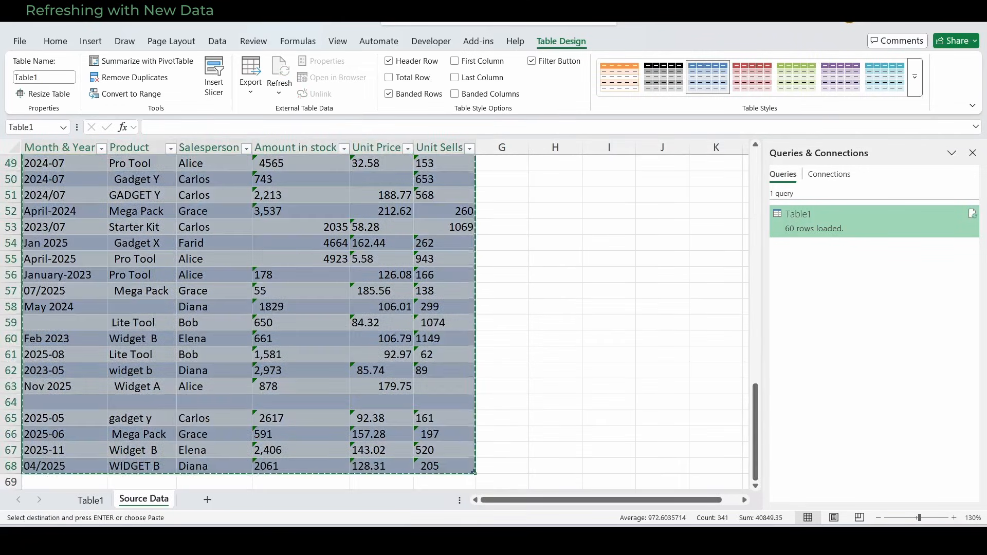
{"action": "left_click", "coordinate": [65, 482]}
{"action": "key", "text": "ctrl+v"}
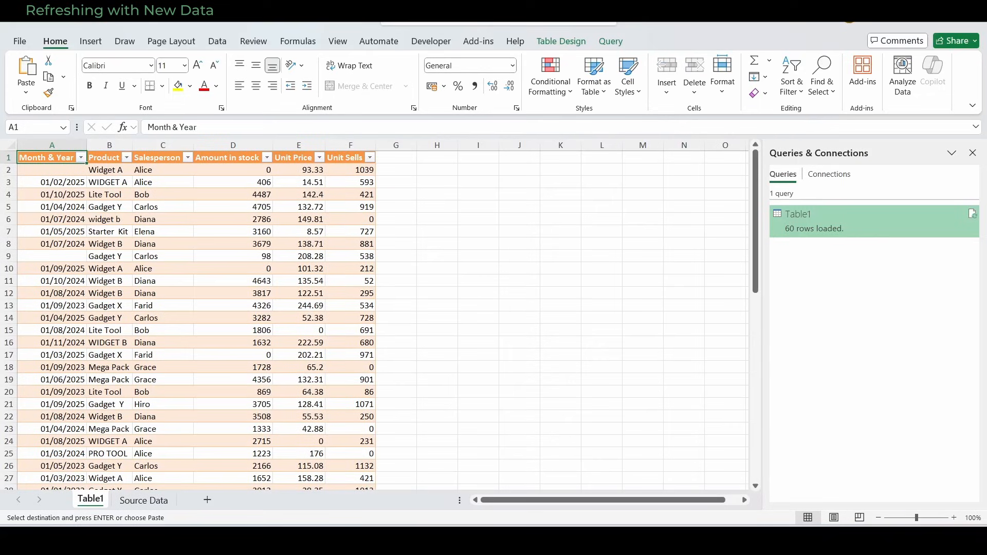
Refresh the loaded query table on the Table1 sheet and check its last rows
{"action": "right_click", "coordinate": [170, 268]}
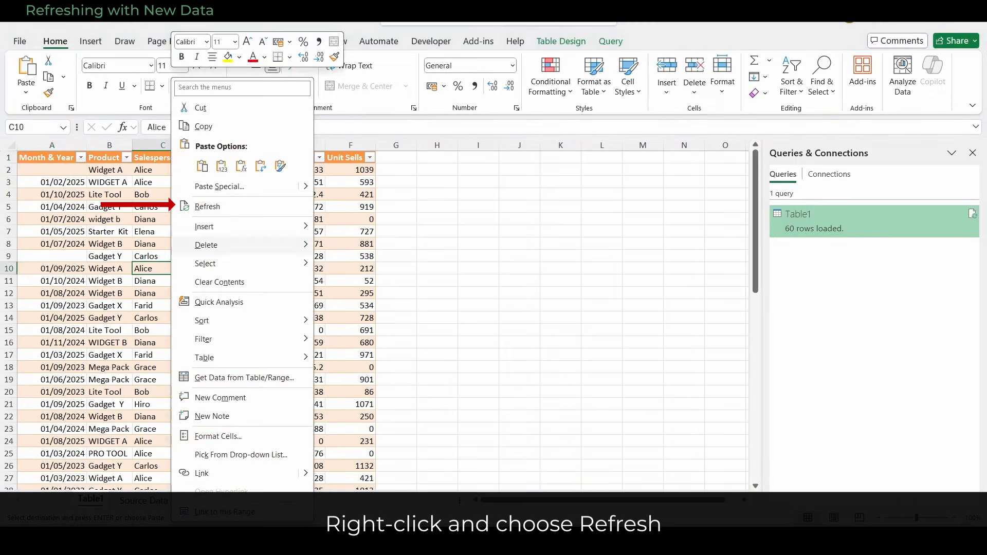
{"action": "left_click", "coordinate": [207, 206]}
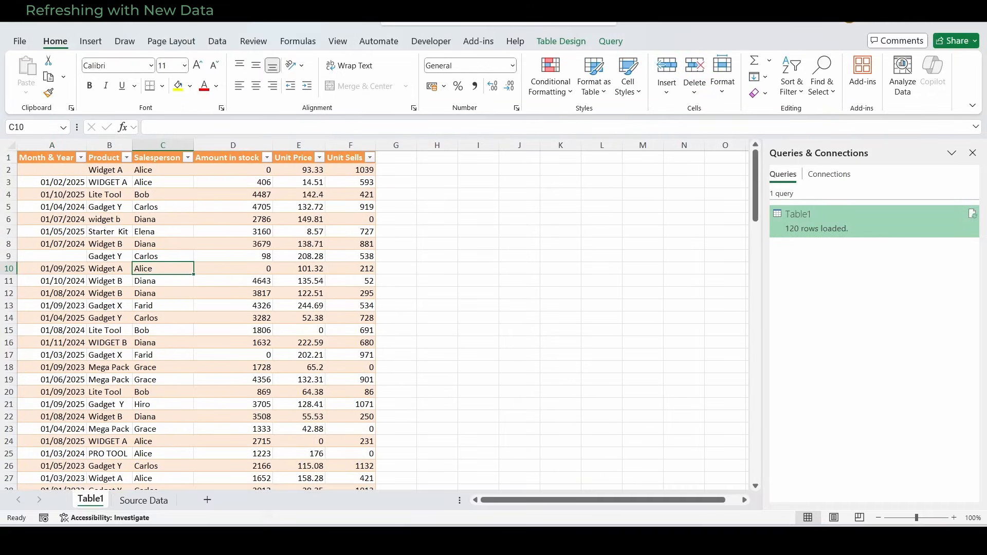
{"action": "left_click_drag", "start_coordinate": [756, 184], "coordinate": [756, 445]}
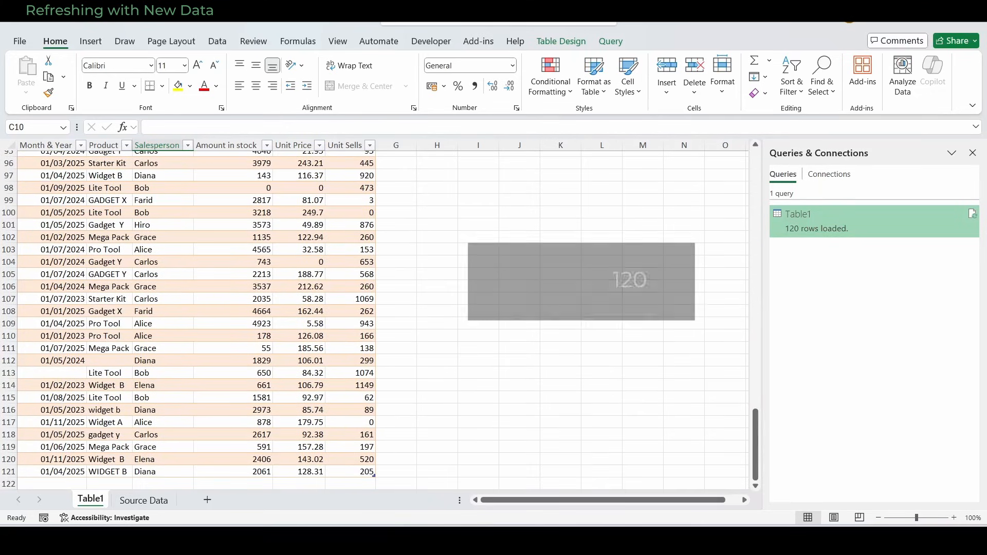